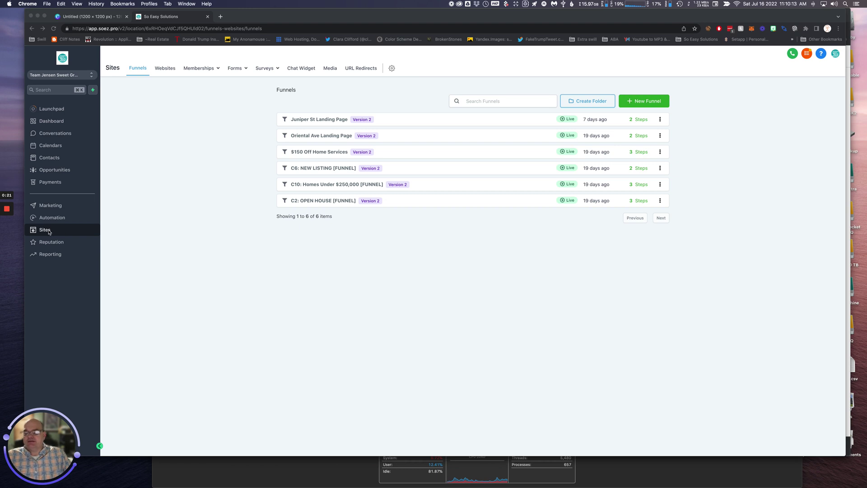
# - Clone the Juniper St Landing Page funnel, naming the copy 'new Funnel'
pyautogui.click(256, 106)
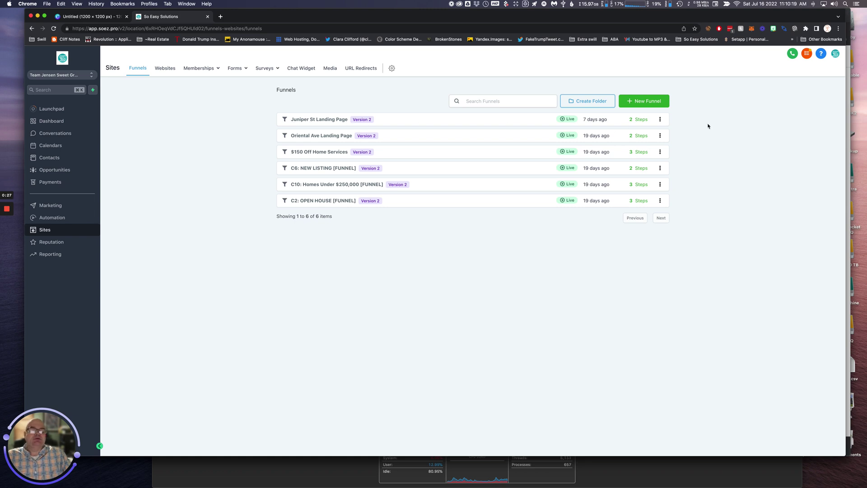
pyautogui.click(660, 120)
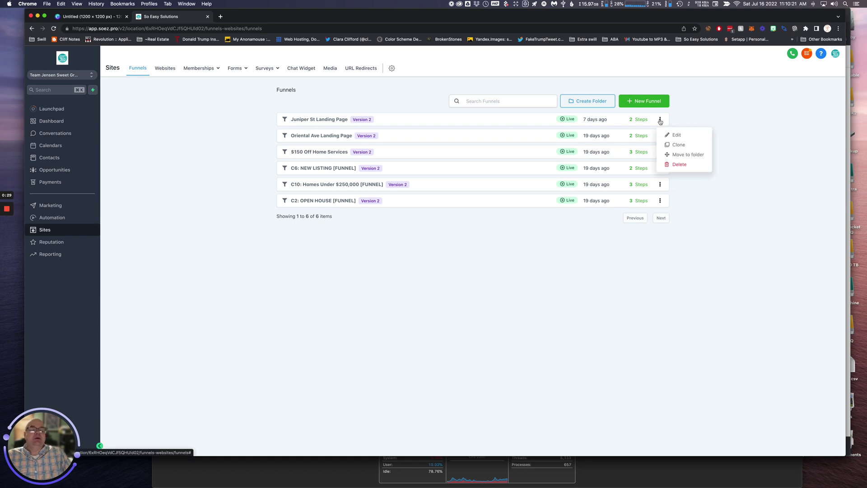
pyautogui.click(678, 144)
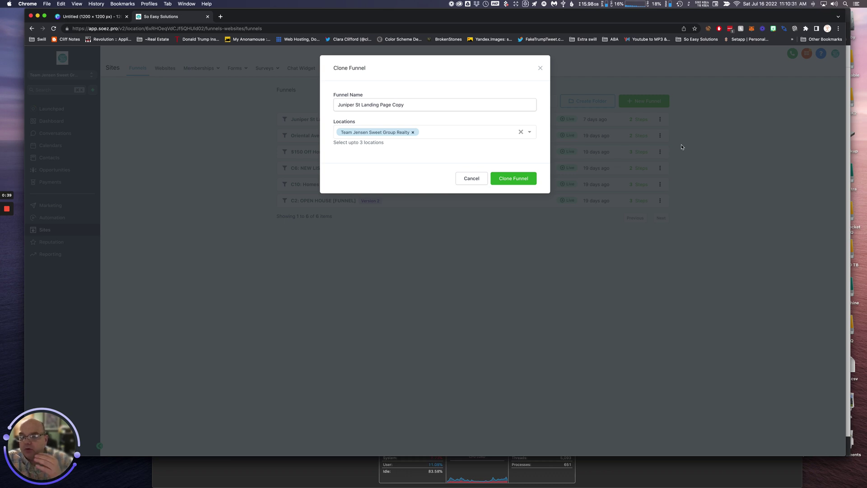
pyautogui.tripleClick(412, 101)
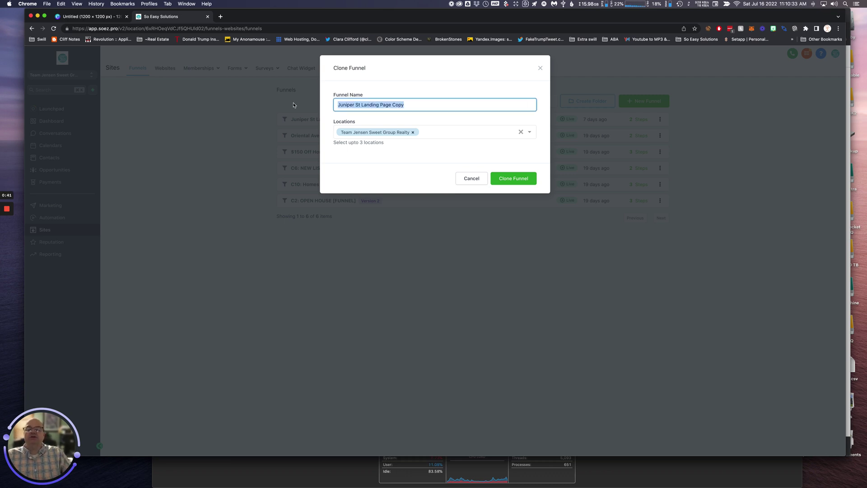
pyautogui.write('new Funnle')
pyautogui.press('BackSpace')
pyautogui.write('el')
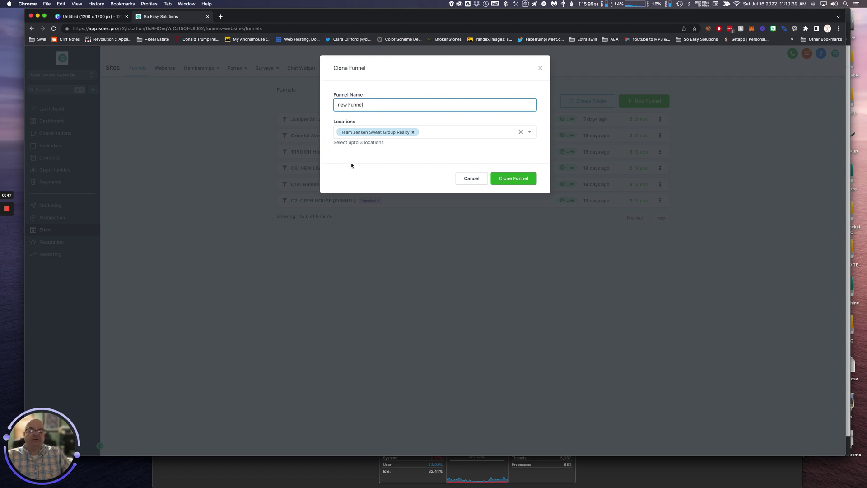
pyautogui.click(513, 179)
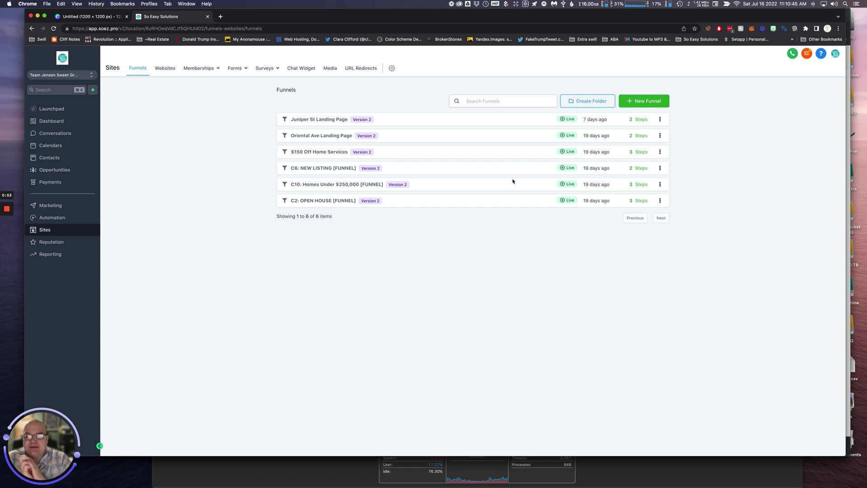
# - Reload the Funnels list and open the new Funnel's steps page for editing
pyautogui.press('super+r')
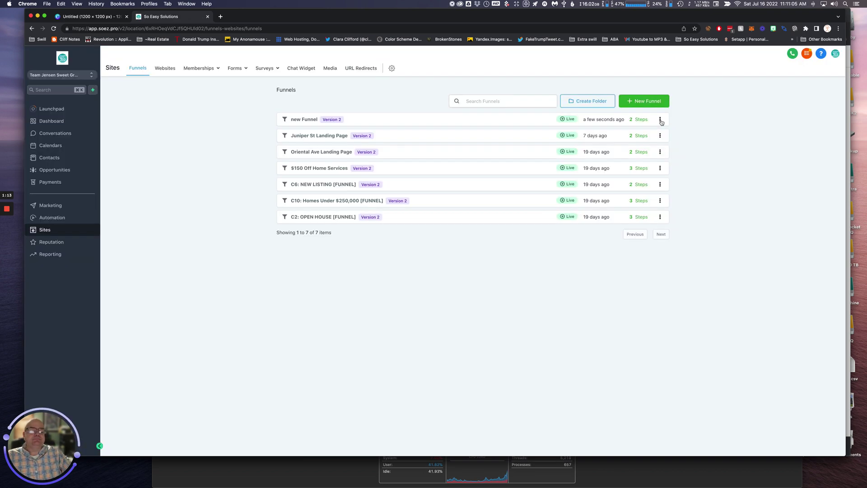
pyautogui.click(660, 120)
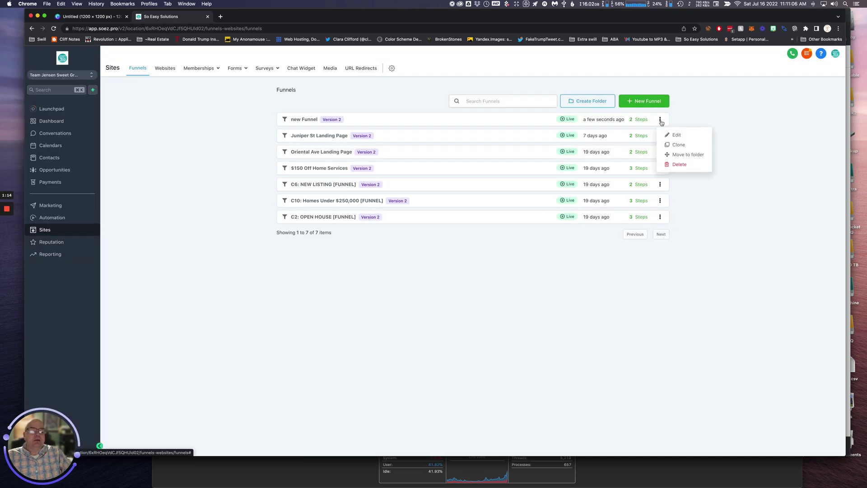
pyautogui.click(675, 135)
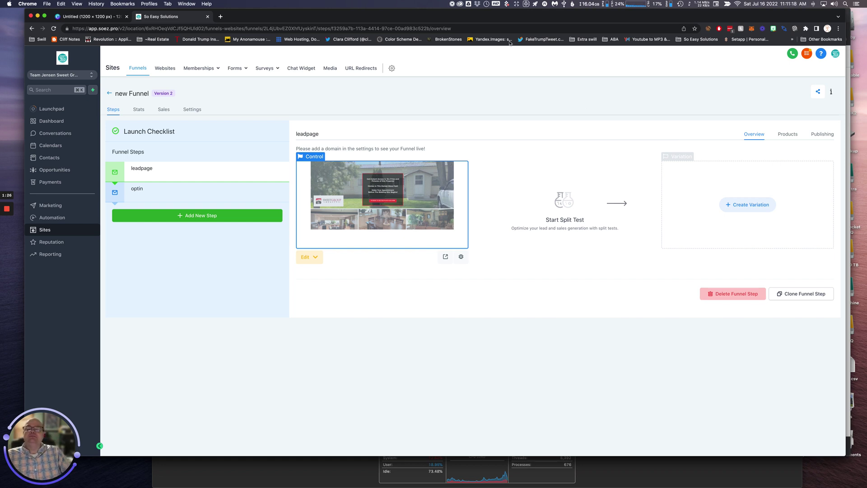
pyautogui.click(195, 111)
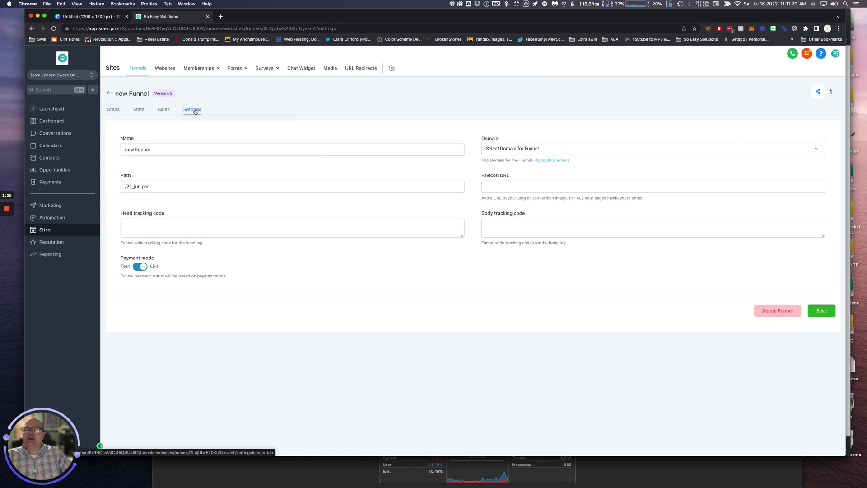
pyautogui.click(528, 151)
pyautogui.click(519, 165)
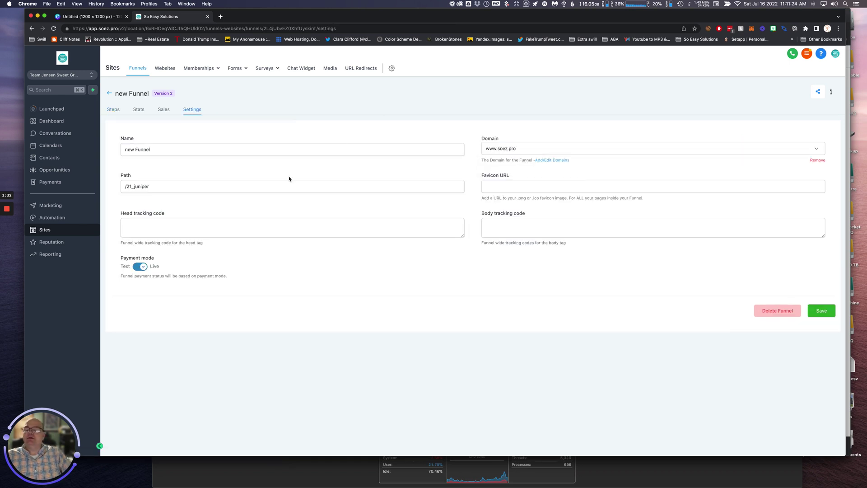
# - Rename the funnel 'New Funnel' with path 'New Funnle', save, and dismiss the path notice
pyautogui.doubleClick(126, 149)
pyautogui.write('New')
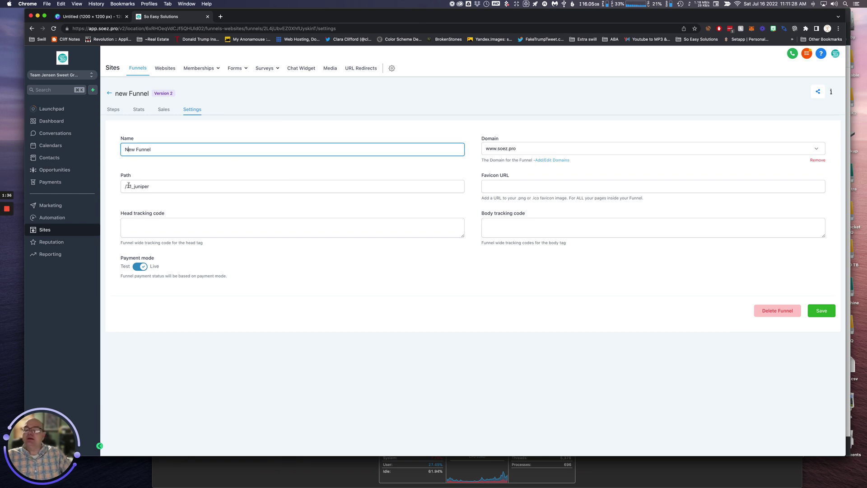
pyautogui.doubleClick(126, 186)
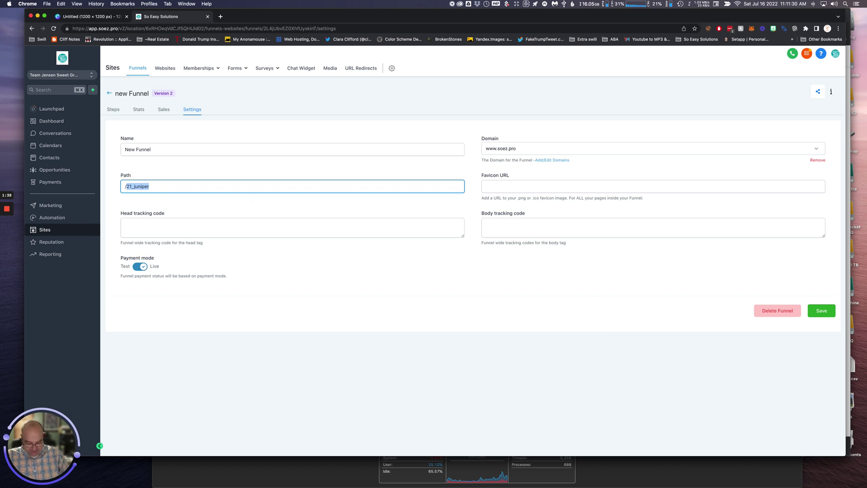
pyautogui.write('New Funnle')
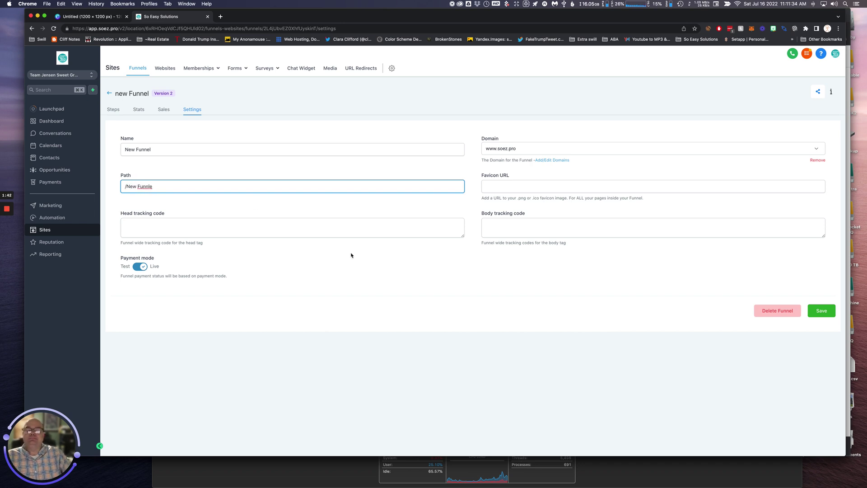
pyautogui.click(416, 274)
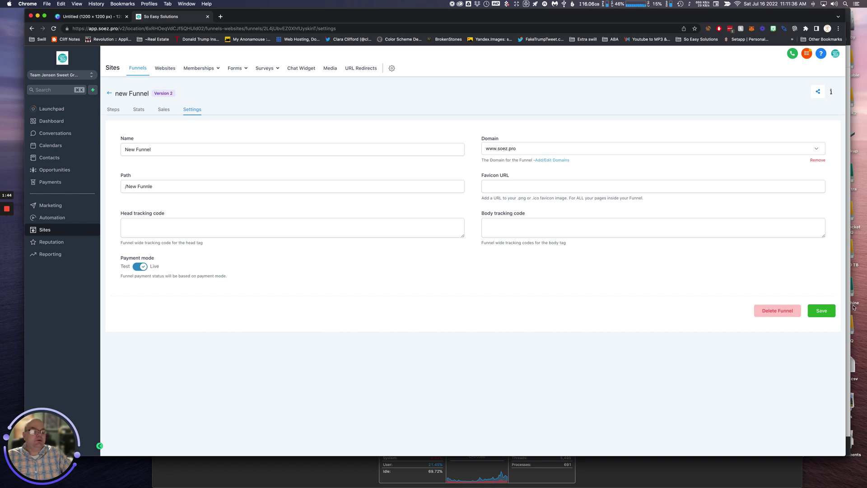
pyautogui.click(824, 311)
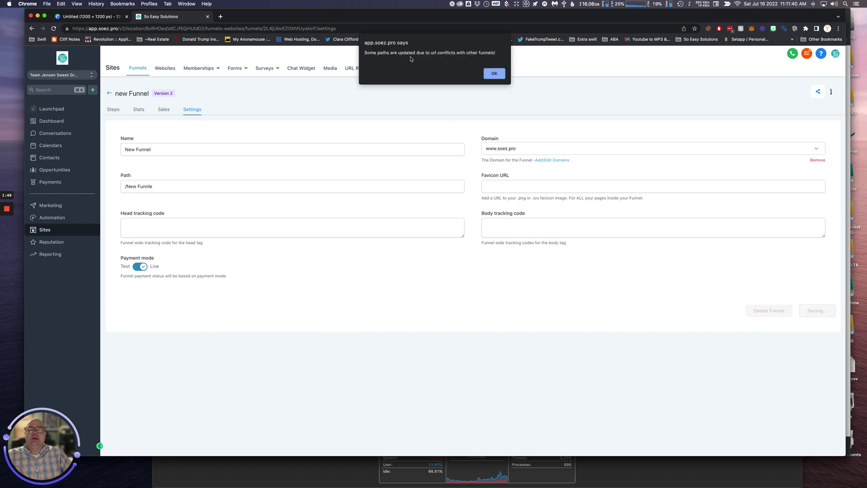
pyautogui.click(497, 74)
pyautogui.click(497, 74)
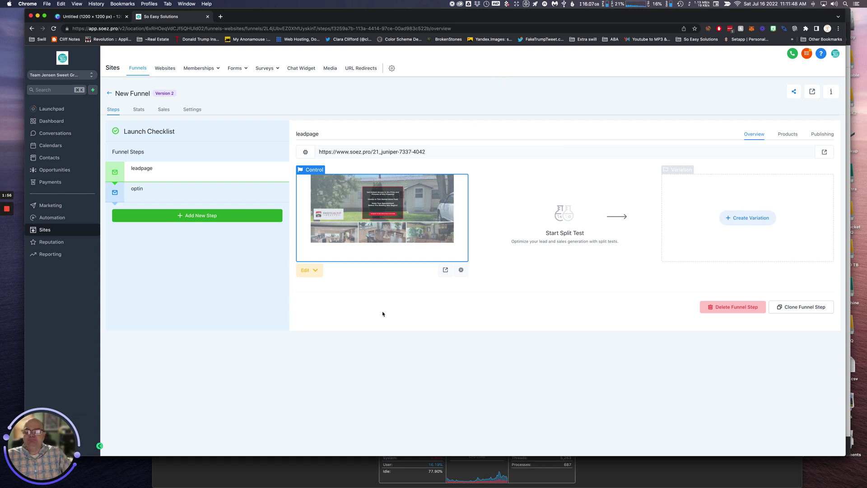
pyautogui.click(306, 154)
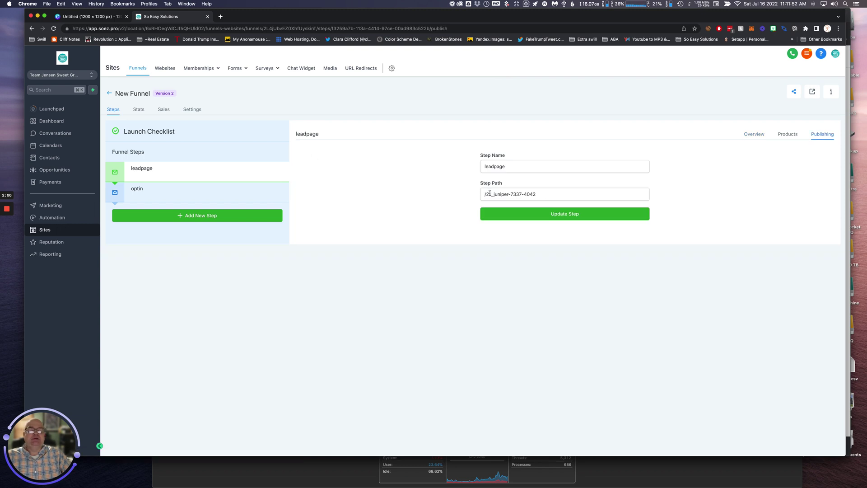
pyautogui.click(489, 193)
pyautogui.press('super+a')
pyautogui.write('/new funn')
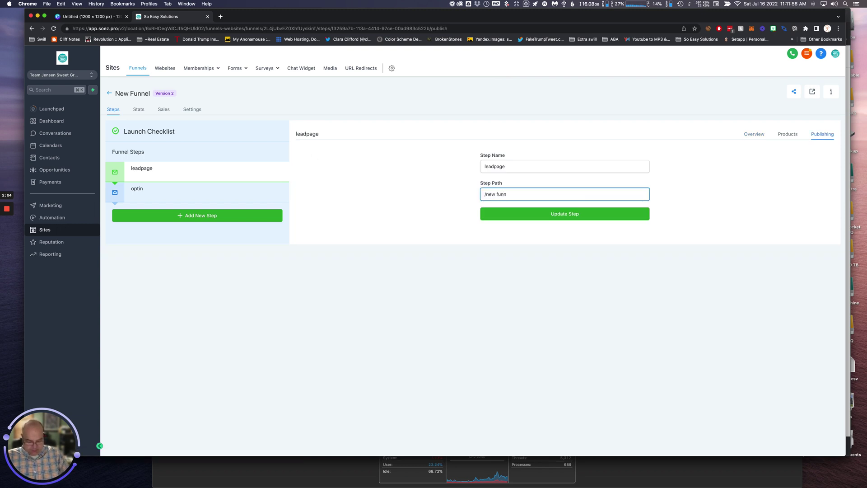
pyautogui.write('le')
pyautogui.hotkey('alt', 'shift', 'Left')
pyautogui.write('funnel')
pyautogui.click(568, 215)
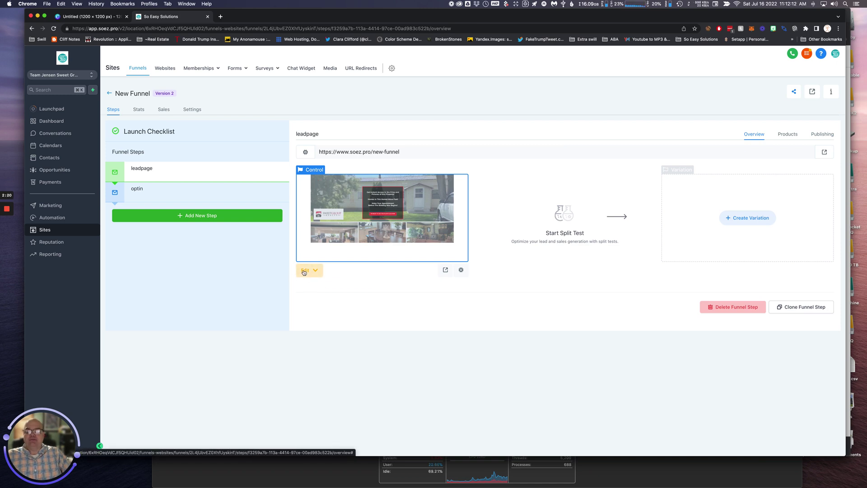
# - Use the 1458_Oriental_Ave gray house photo as the hero section's background image
pyautogui.click(304, 271)
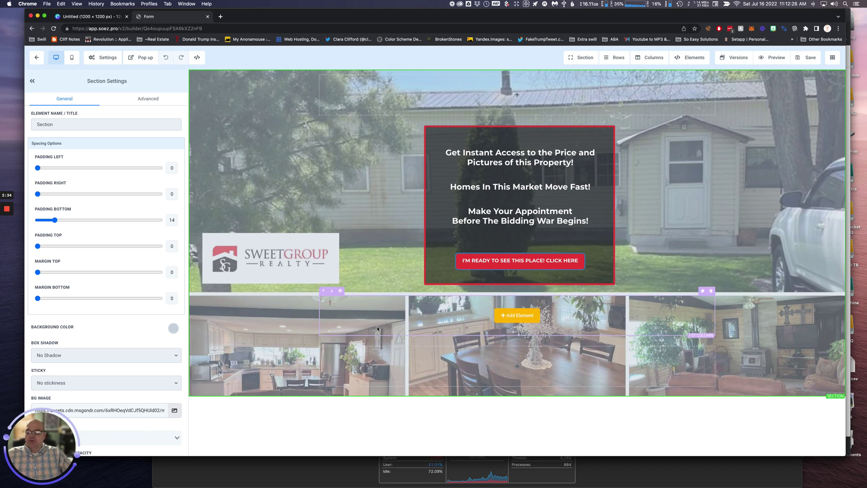
pyautogui.moveTo(71, 440); pyautogui.dragTo(713, 435)
pyautogui.click(115, 431)
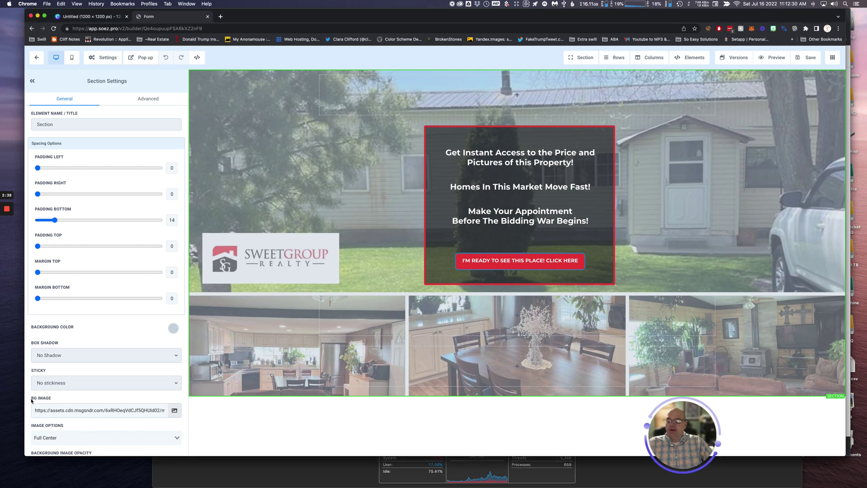
pyautogui.click(174, 411)
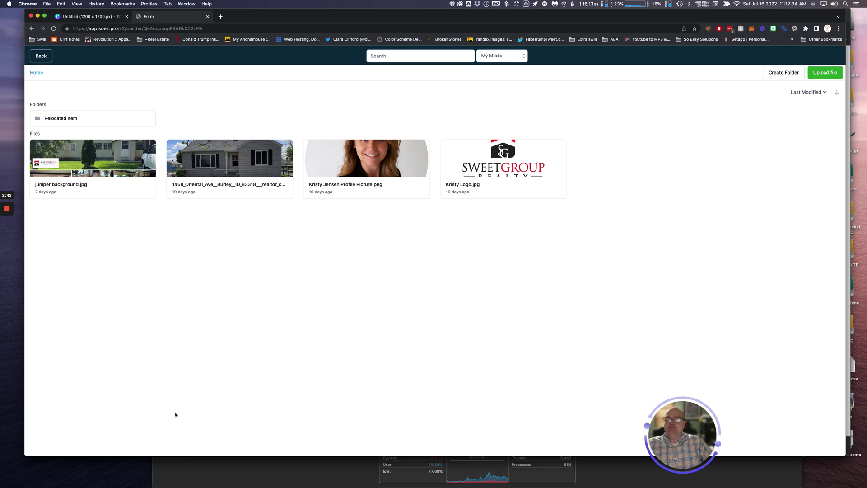
pyautogui.click(243, 157)
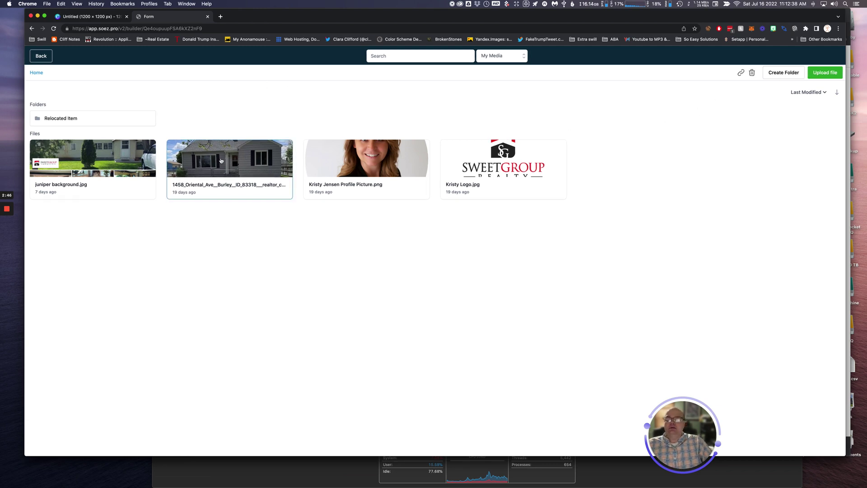
pyautogui.doubleClick(222, 160)
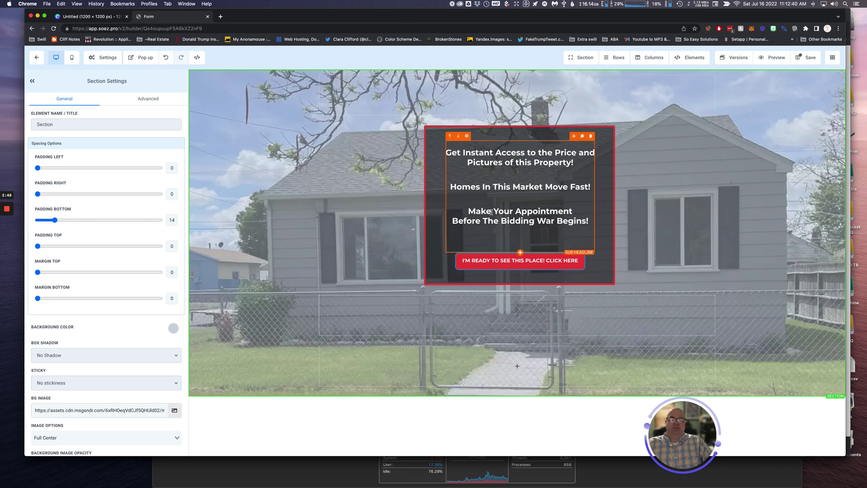
pyautogui.scroll(-2, 117, 363)
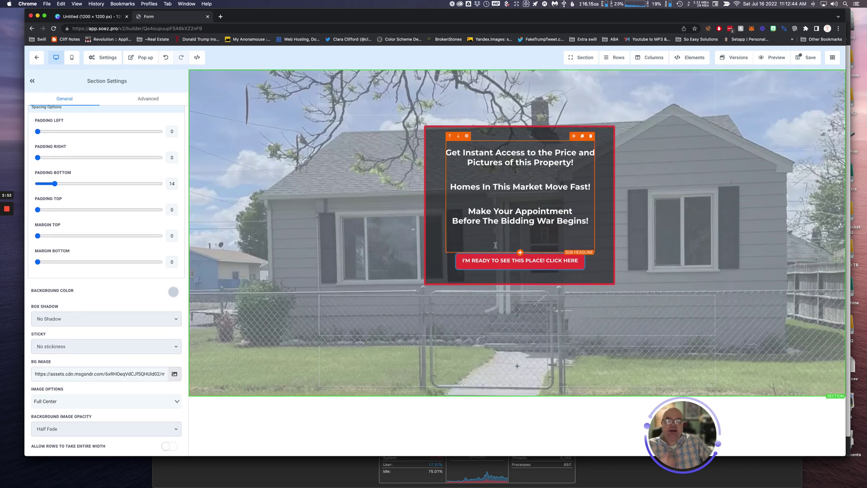
# - Save the lead page in the builder and go back to the New Funnel steps overview
pyautogui.click(497, 266)
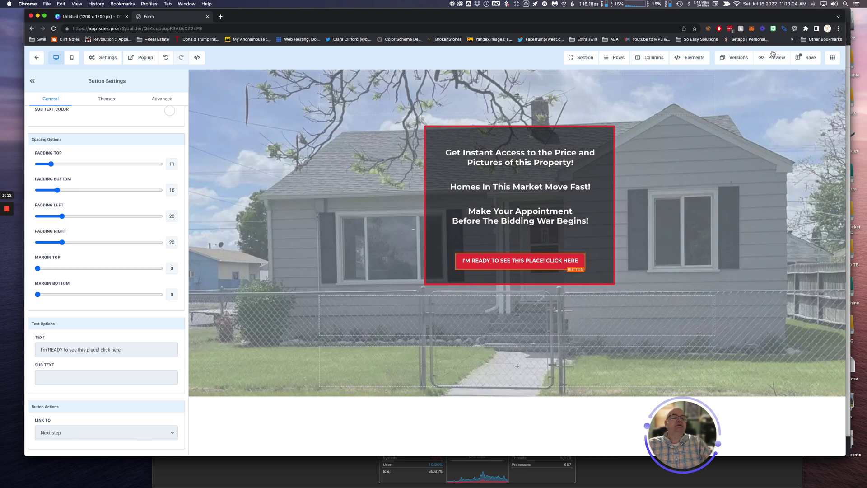
pyautogui.click(806, 58)
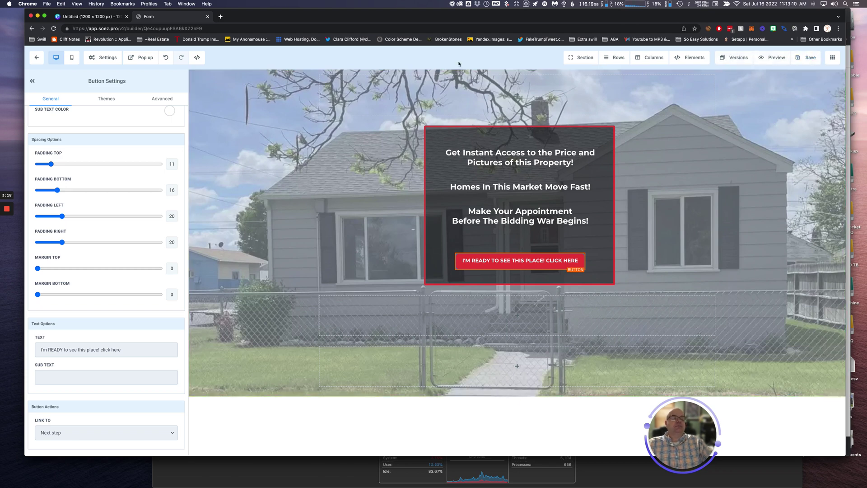
pyautogui.click(39, 61)
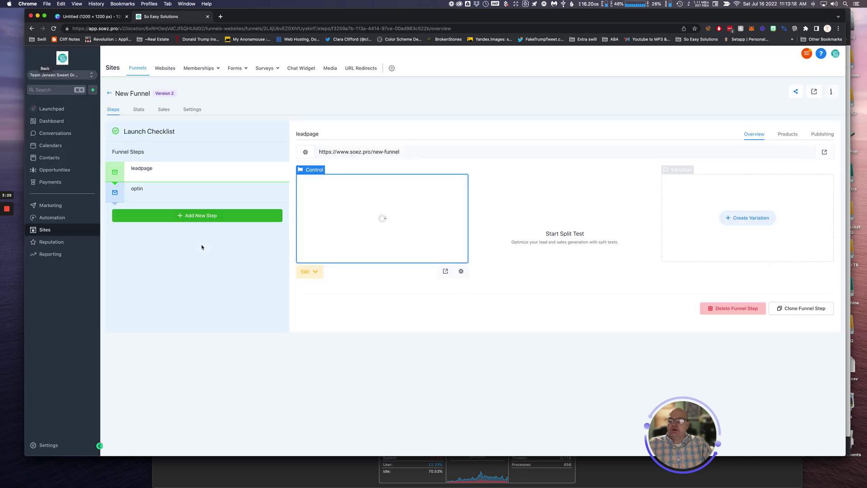
# - Set the optin step's path to /optin-newfunnel and start editing its page
pyautogui.click(147, 194)
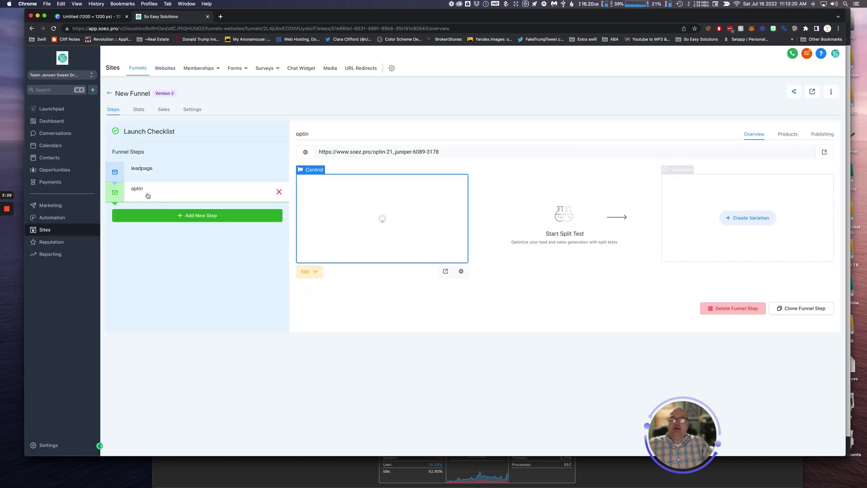
pyautogui.click(306, 153)
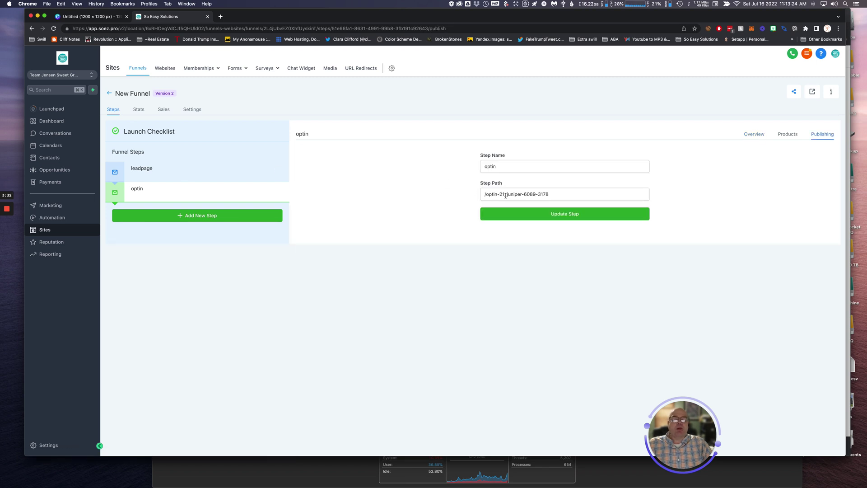
pyautogui.moveTo(500, 194); pyautogui.dragTo(679, 201)
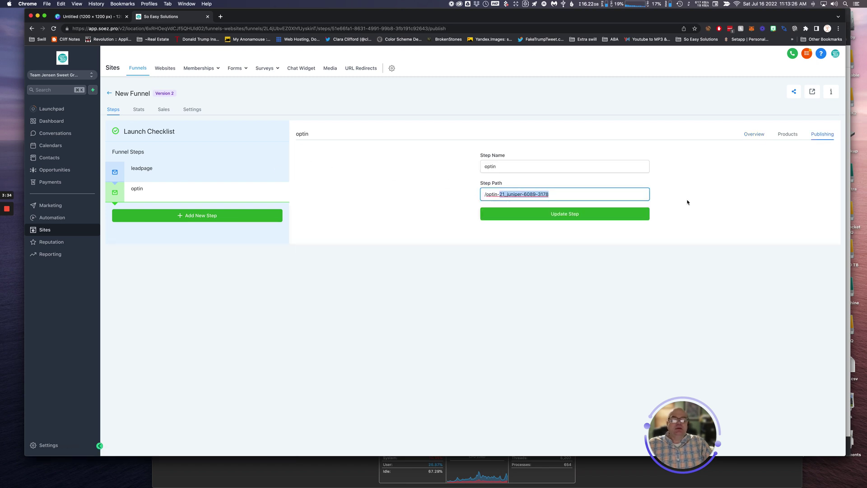
pyautogui.write('new')
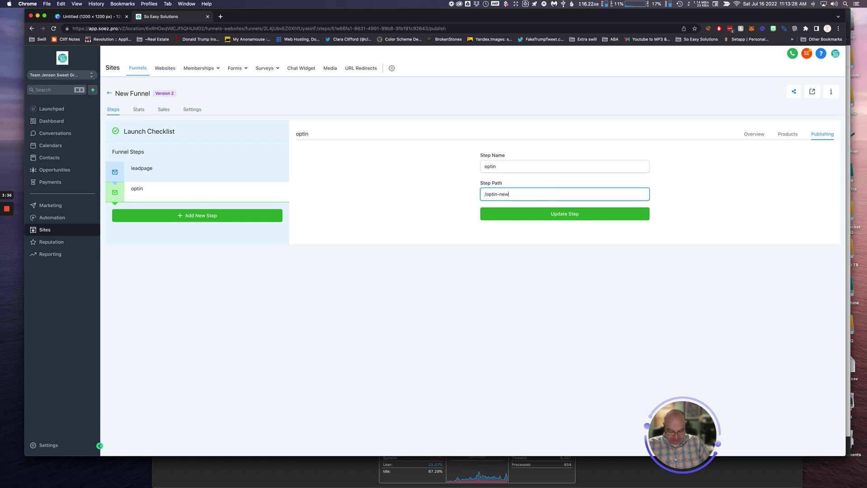
pyautogui.write('funnel')
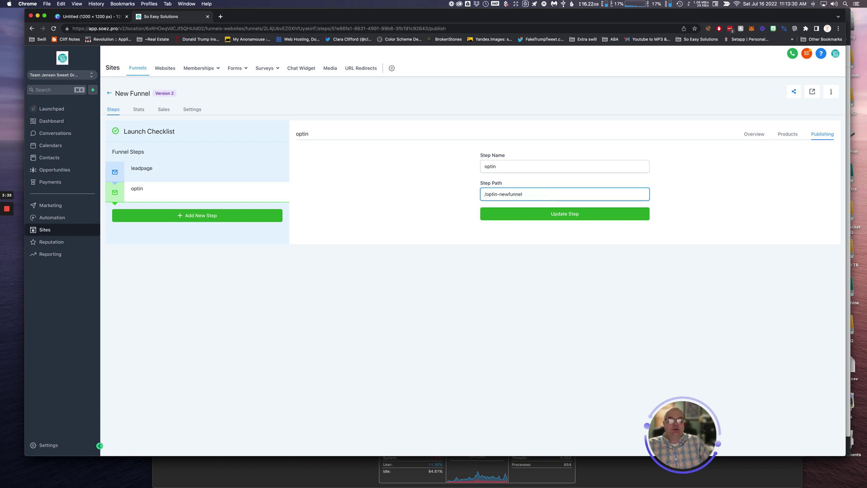
pyautogui.click(575, 215)
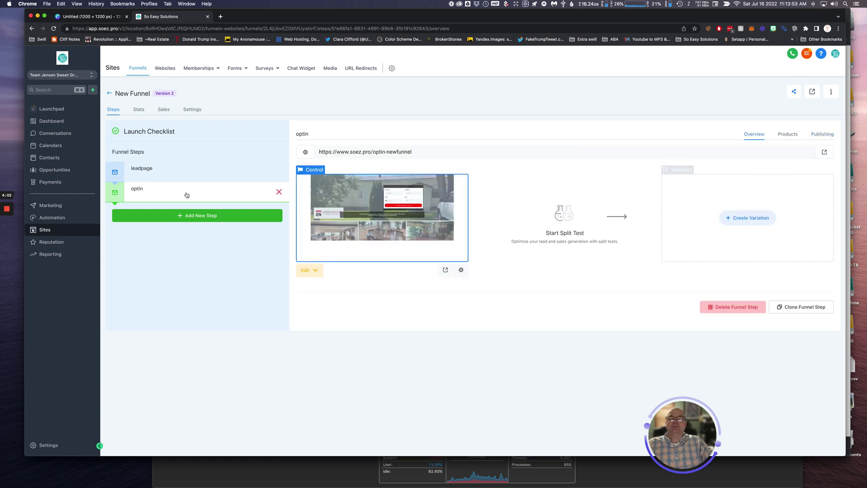
pyautogui.click(306, 271)
# - Open the optin page in the builder and give its section the gray house background
pyautogui.click(319, 288)
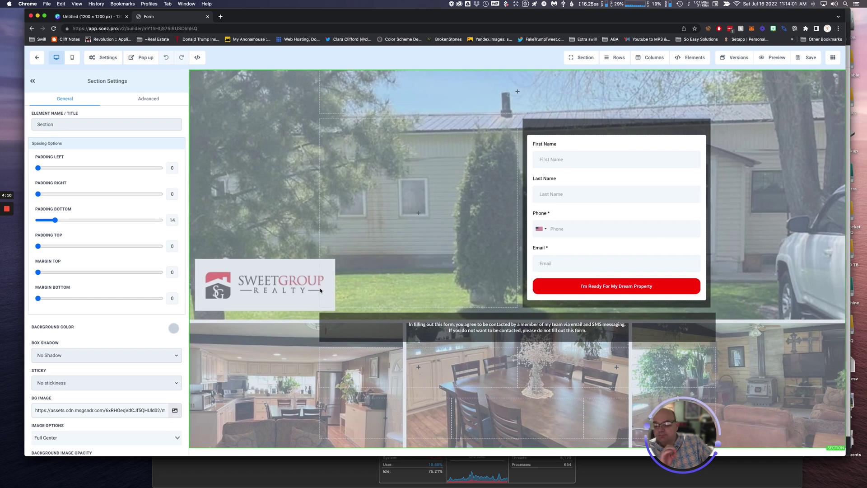
pyautogui.click(175, 412)
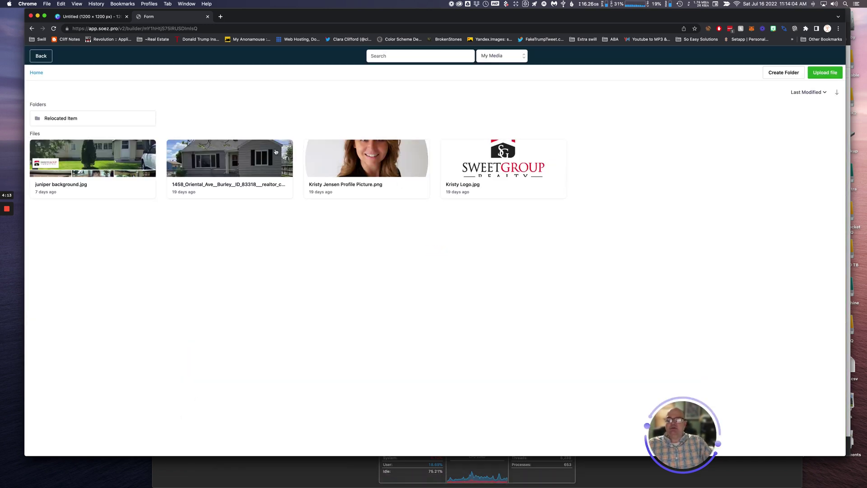
pyautogui.click(259, 161)
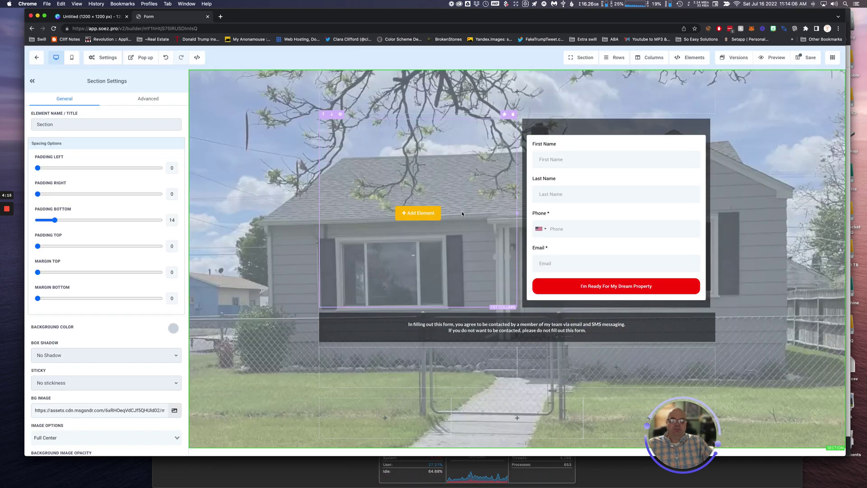
# - Switch the page's form to Craig's List Lead Form and save the optin page
pyautogui.click(601, 143)
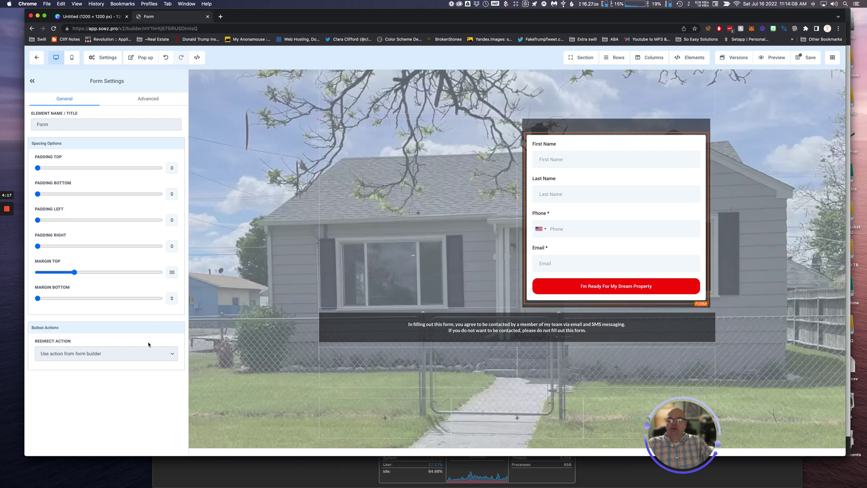
pyautogui.click(119, 339)
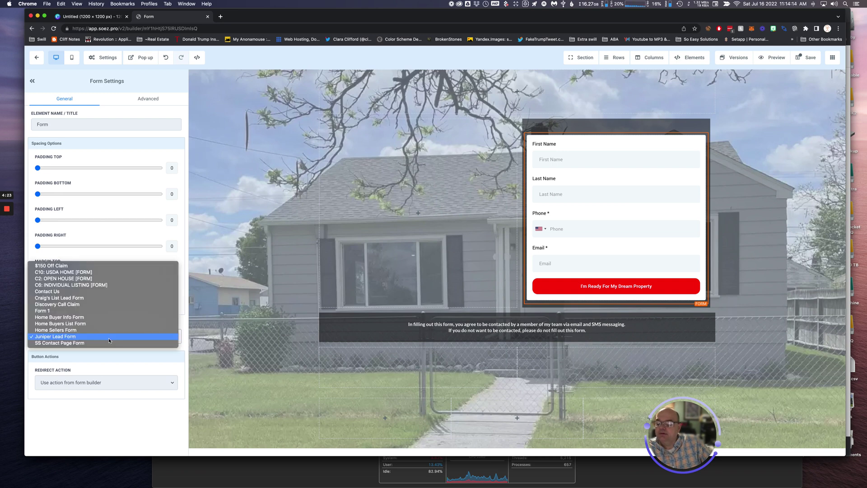
pyautogui.click(120, 298)
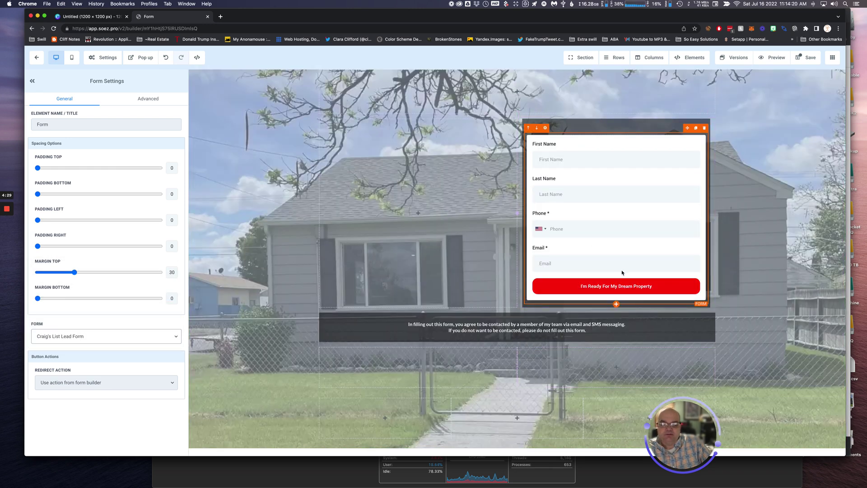
pyautogui.click(804, 59)
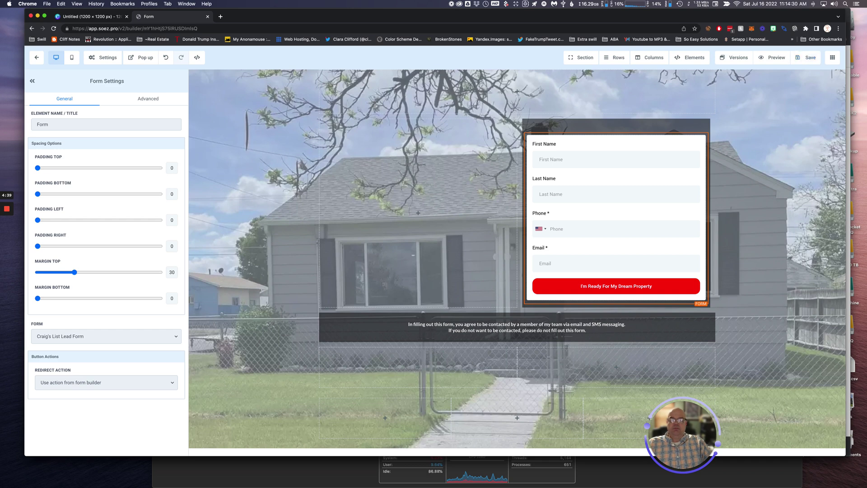
pyautogui.click(37, 58)
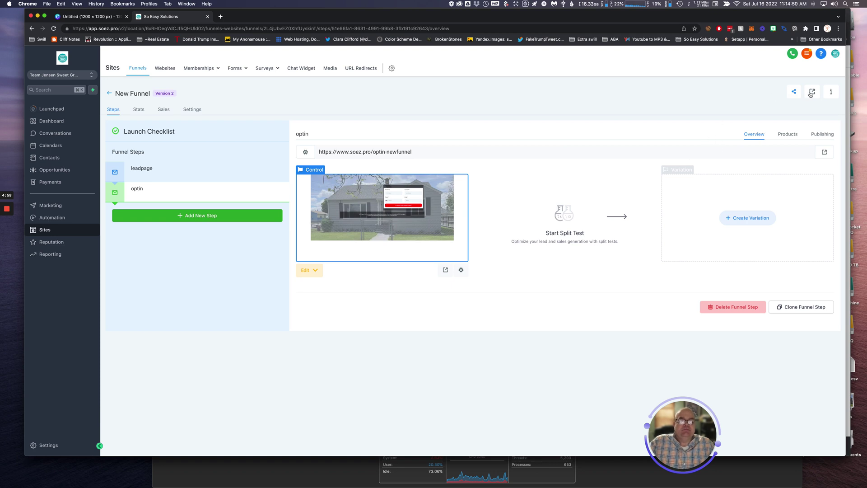
pyautogui.moveTo(411, 151); pyautogui.dragTo(318, 152)
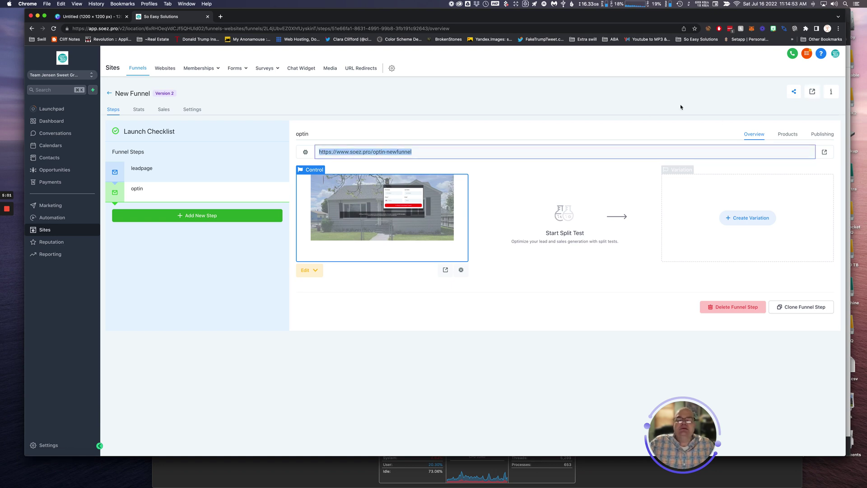
pyautogui.click(140, 169)
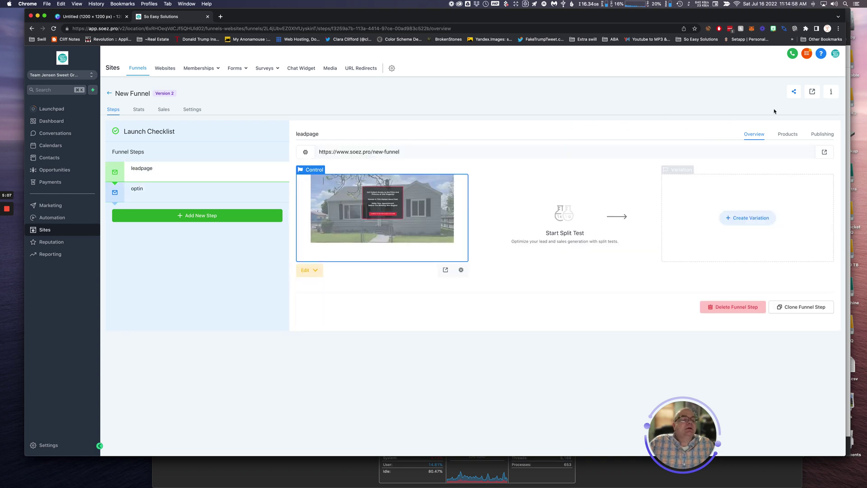
pyautogui.click(812, 92)
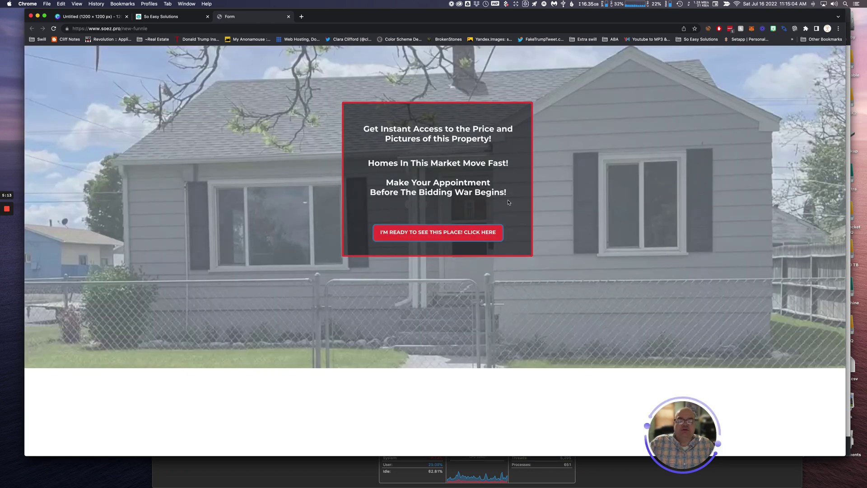
pyautogui.click(465, 232)
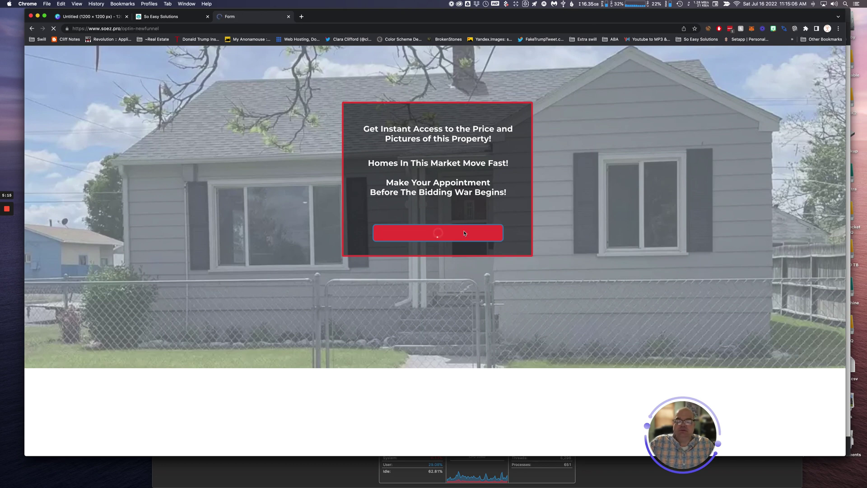